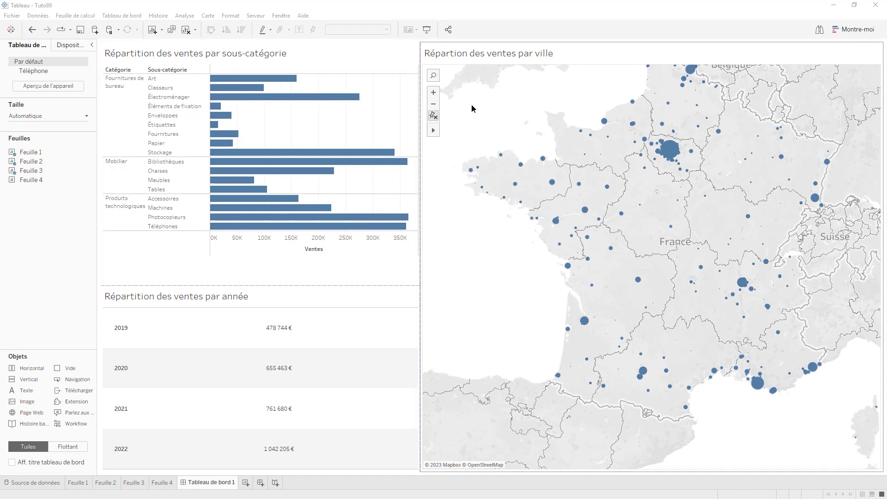
# Remove the sub-category sales chart from the dashboard and undo the removal
pyautogui.click(373, 58)
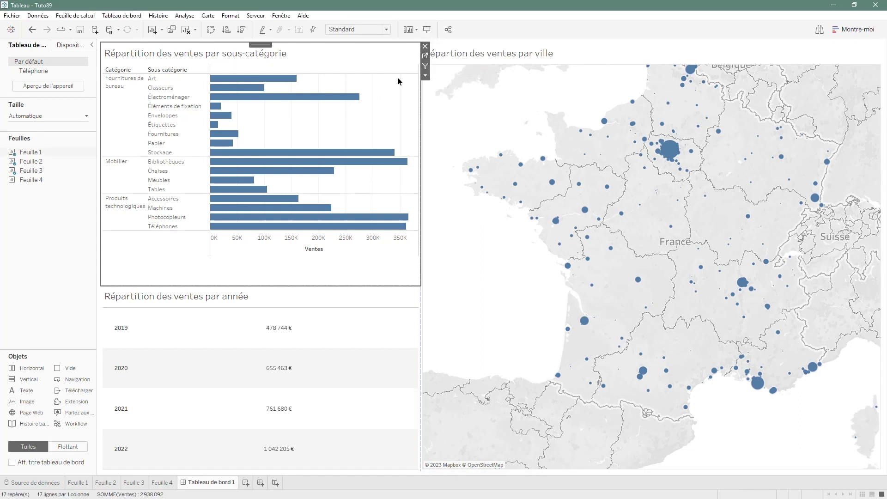
pyautogui.click(425, 48)
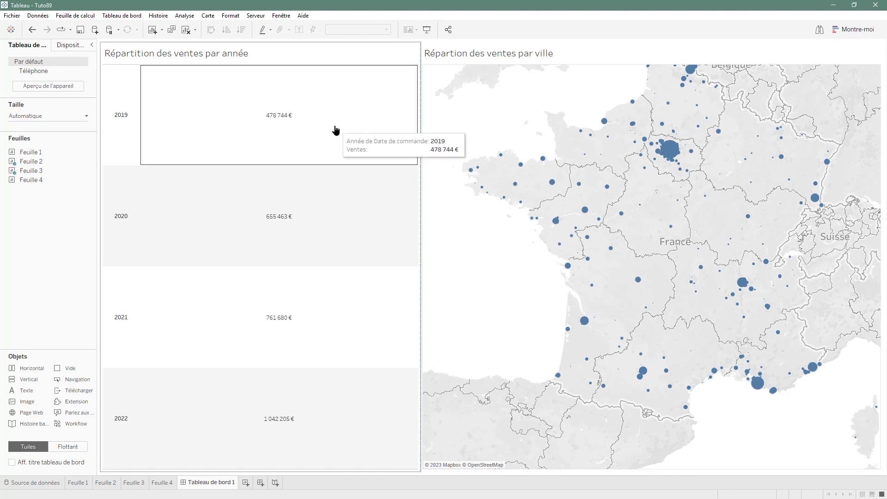
pyautogui.click(32, 29)
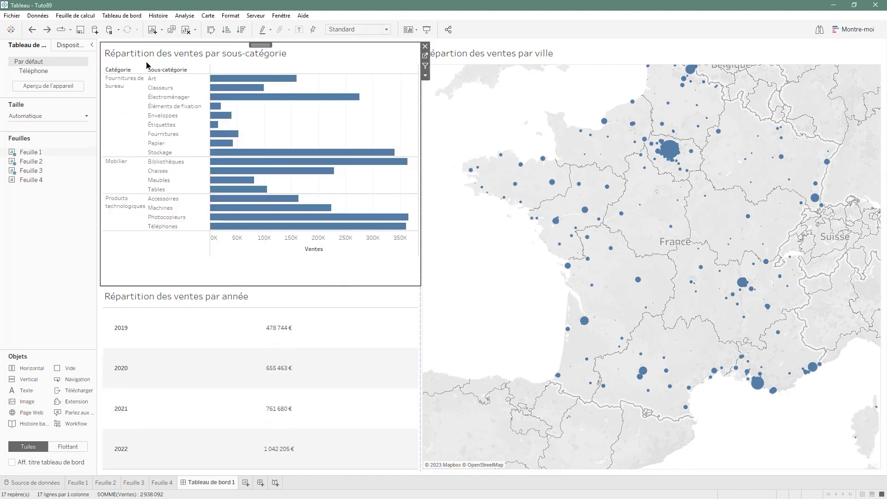
# View the source worksheet of the sub-category sales chart, Feuille 1, and return to Tableau de bord 1
pyautogui.click(425, 56)
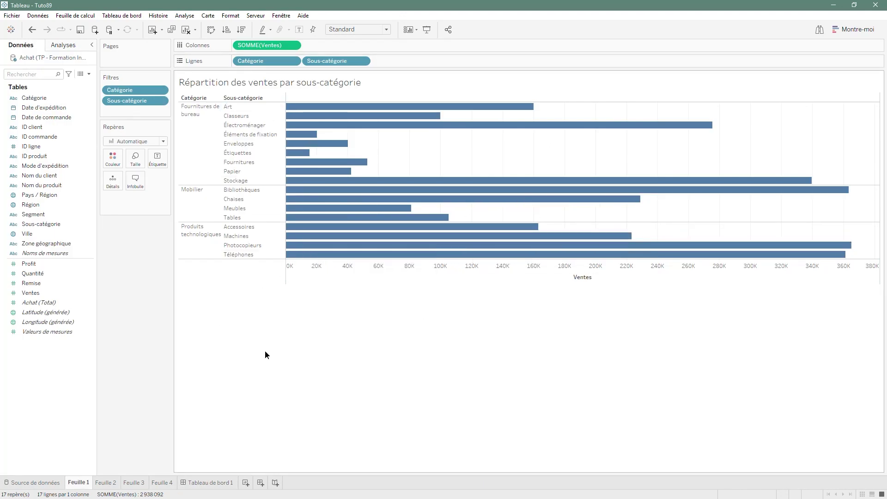
pyautogui.click(208, 482)
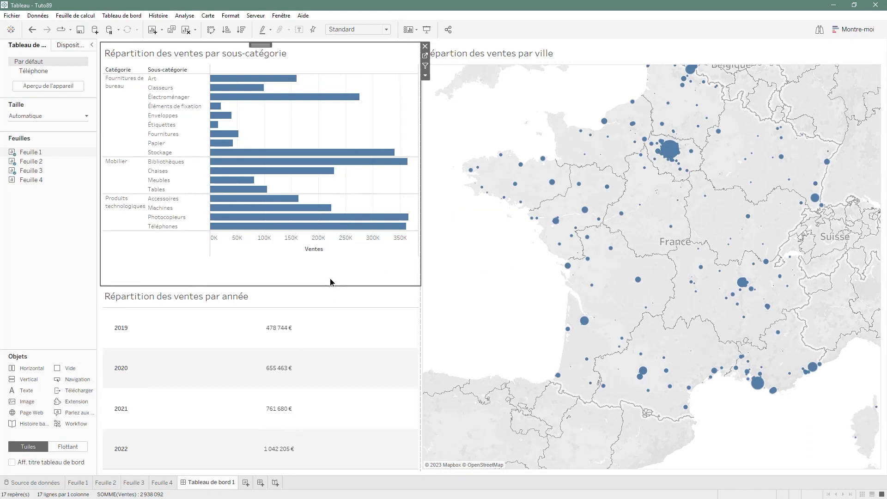
# Use the sub-category chart as a dashboard filter, test it on several Produits technologiques bars, and clear the selection
pyautogui.click(426, 66)
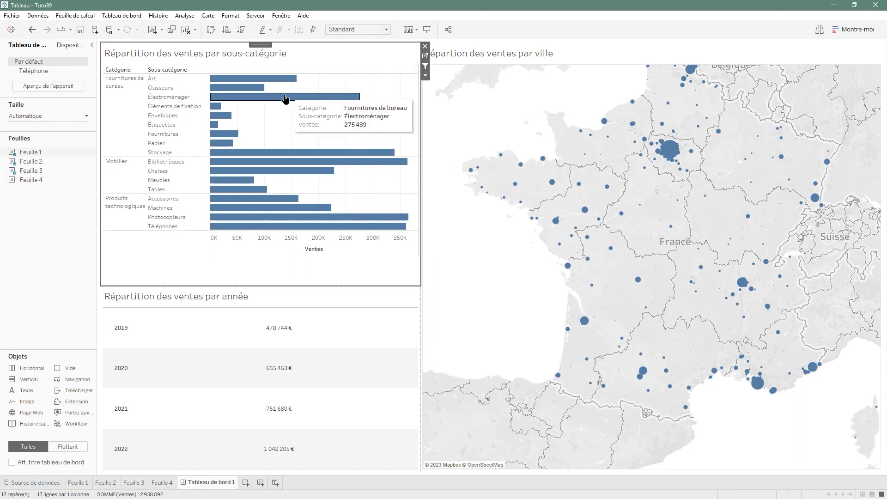
pyautogui.click(242, 200)
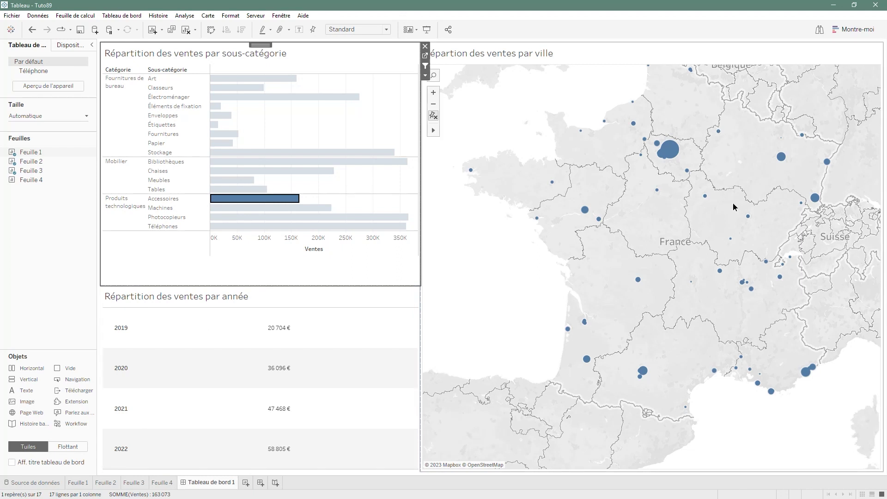
pyautogui.click(270, 209)
pyautogui.click(263, 226)
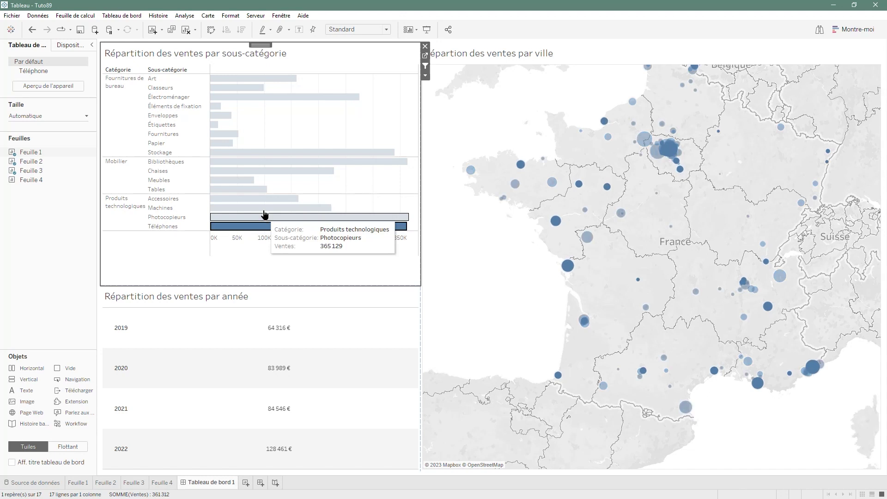
pyautogui.click(264, 203)
pyautogui.click(345, 115)
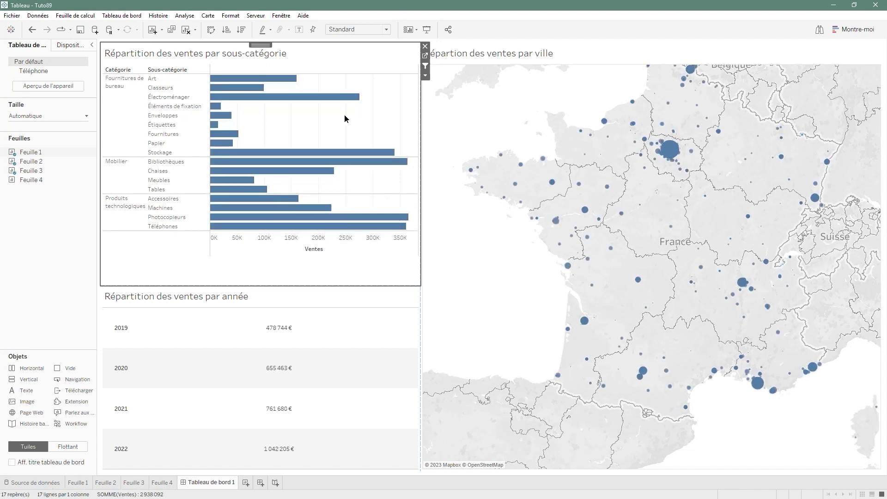
# Set the fit of the sub-category sales chart to Vue entière
pyautogui.click(425, 75)
pyautogui.moveTo(483, 108)
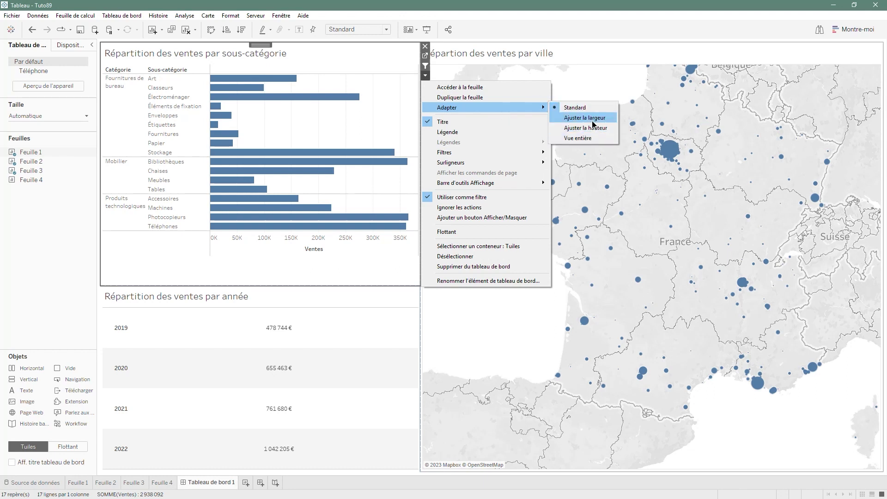
pyautogui.click(595, 138)
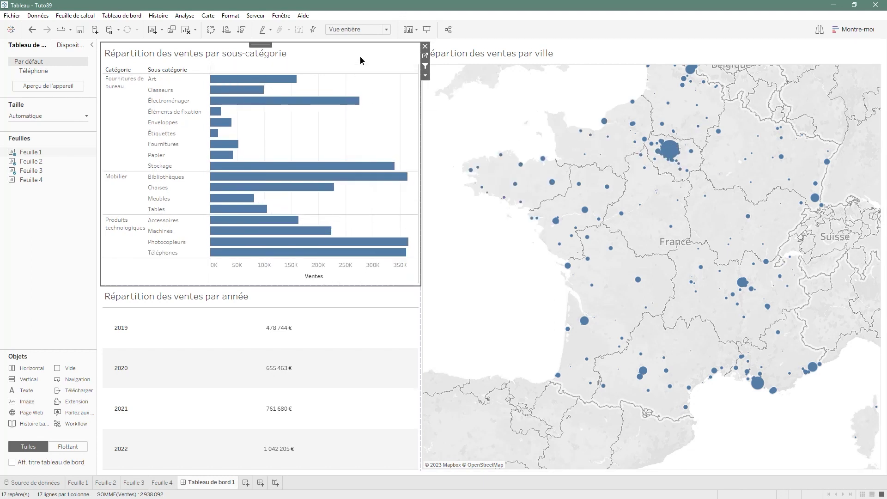
# Add the Sous-catégorie filter of the sub-category sales chart to the dashboard
pyautogui.click(429, 79)
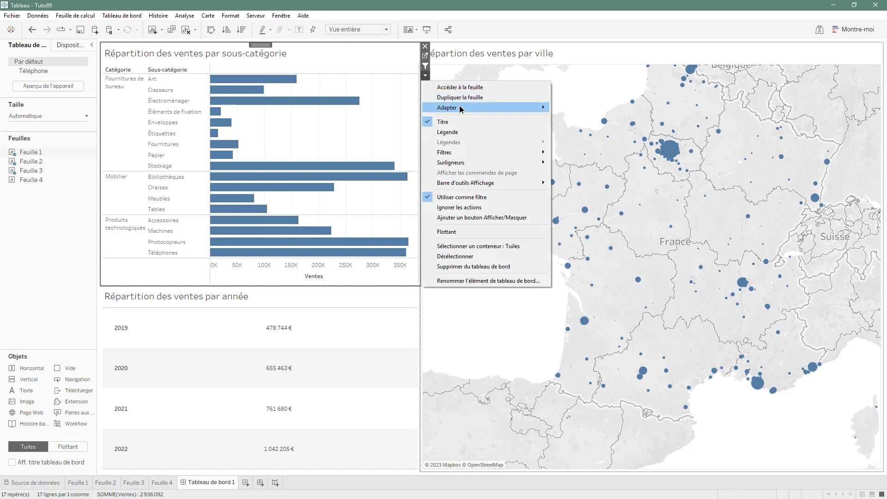
pyautogui.moveTo(465, 151)
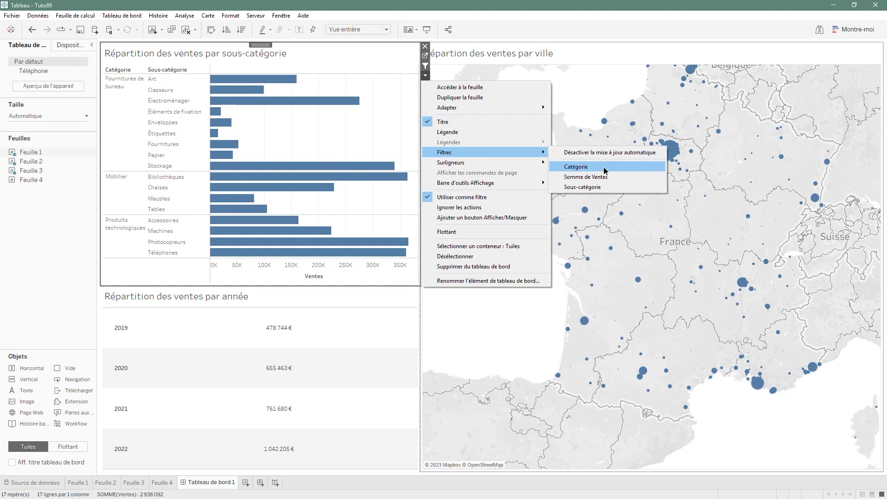
pyautogui.click(623, 188)
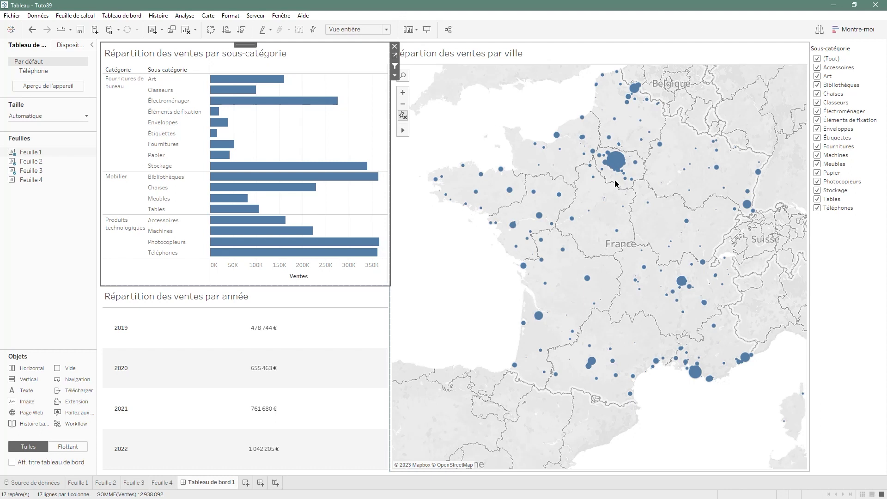
# Move the Sous-catégorie filter above the sub-category sales chart and reduce its height to a narrow strip
pyautogui.click(836, 247)
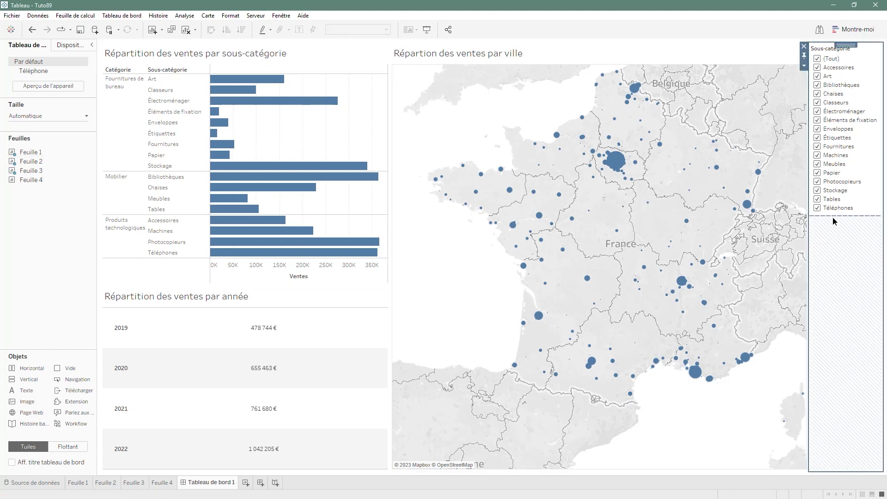
pyautogui.moveTo(846, 45); pyautogui.dragTo(262, 76)
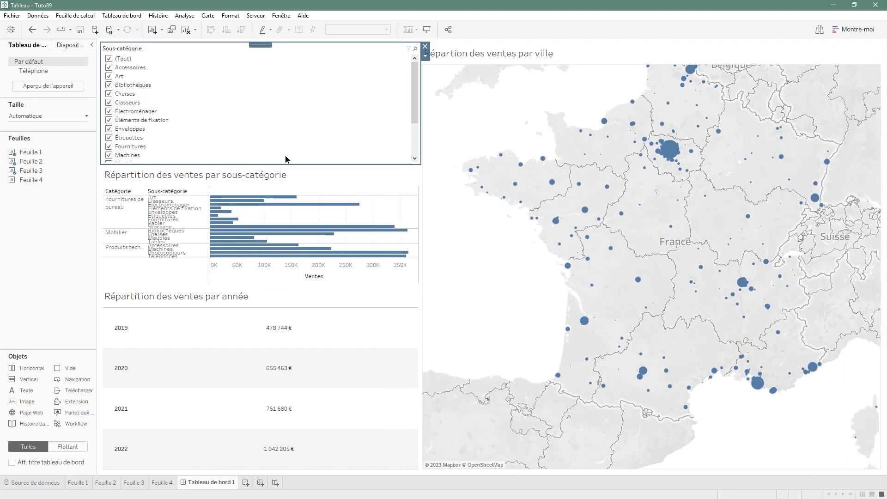
pyautogui.moveTo(284, 163); pyautogui.dragTo(291, 77)
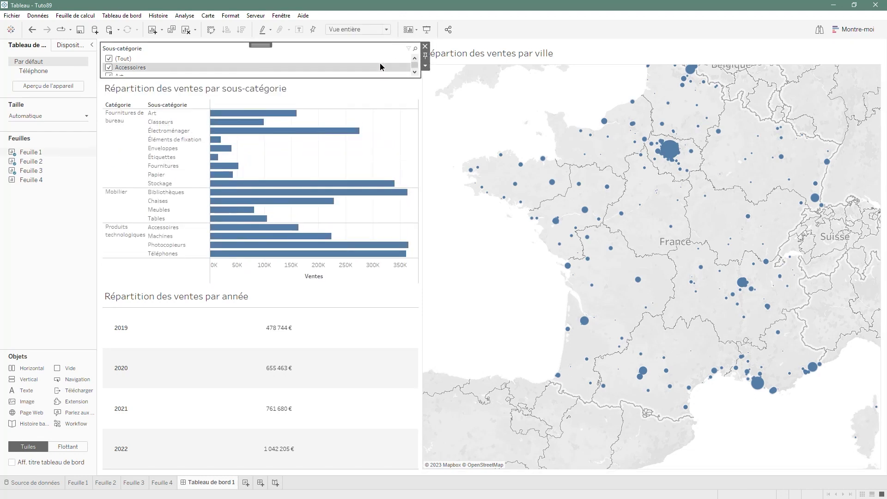
# Show the Sous-catégorie filter as Valeurs multiples (liste déroulante) and shrink its area to fit
pyautogui.click(425, 66)
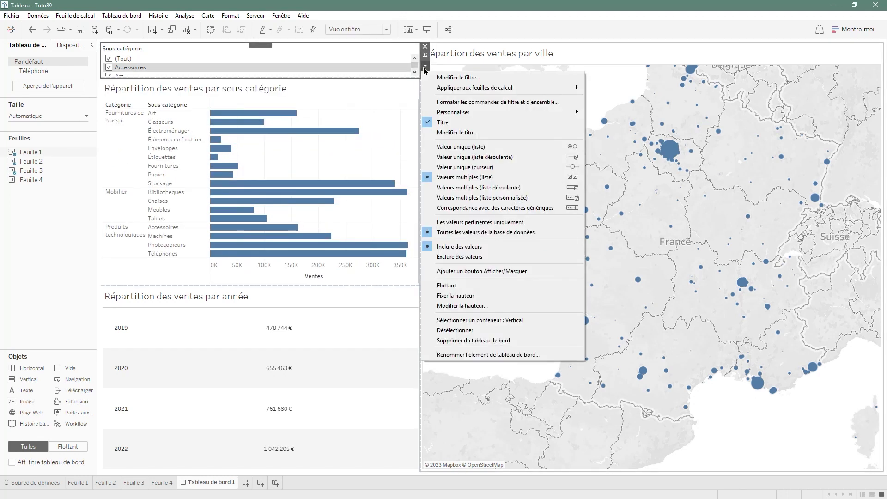
pyautogui.click(518, 188)
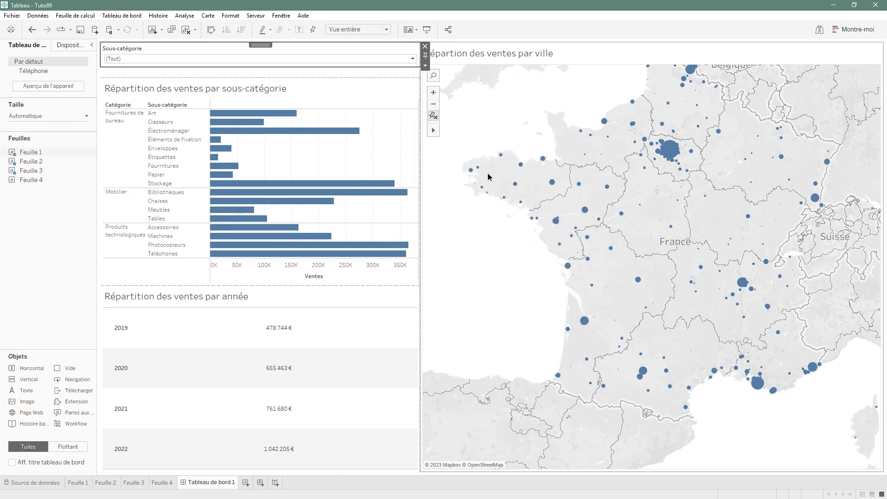
pyautogui.moveTo(308, 76); pyautogui.dragTo(309, 71)
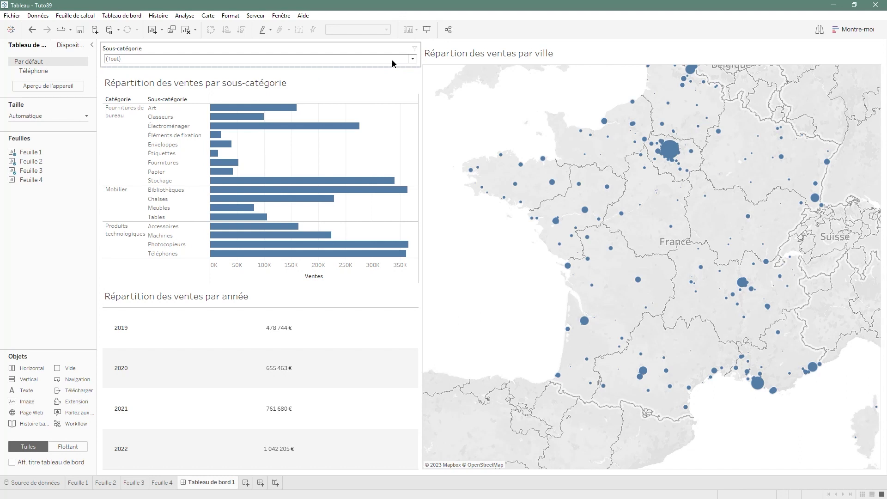
# Restrict the Sous-catégorie filter to Accessoires, Bibliothèques, Classeurs and Enveloppes
pyautogui.click(361, 60)
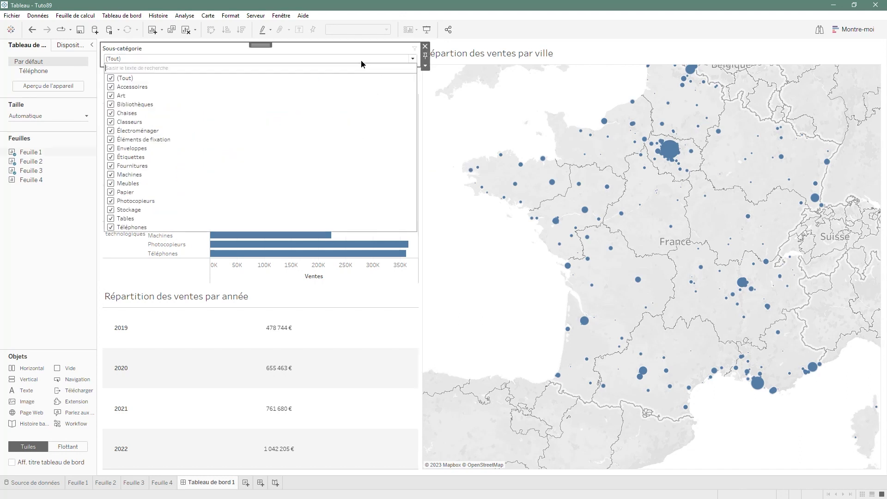
pyautogui.click(111, 78)
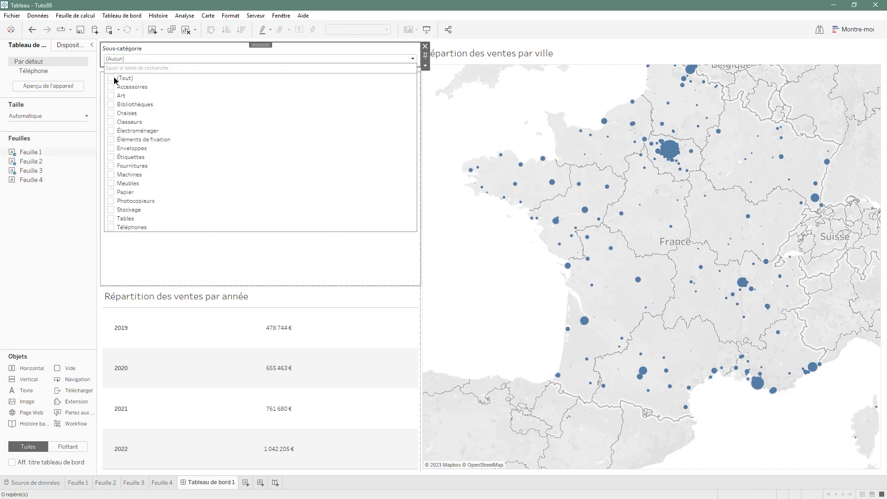
pyautogui.click(111, 104)
pyautogui.click(111, 122)
pyautogui.click(111, 149)
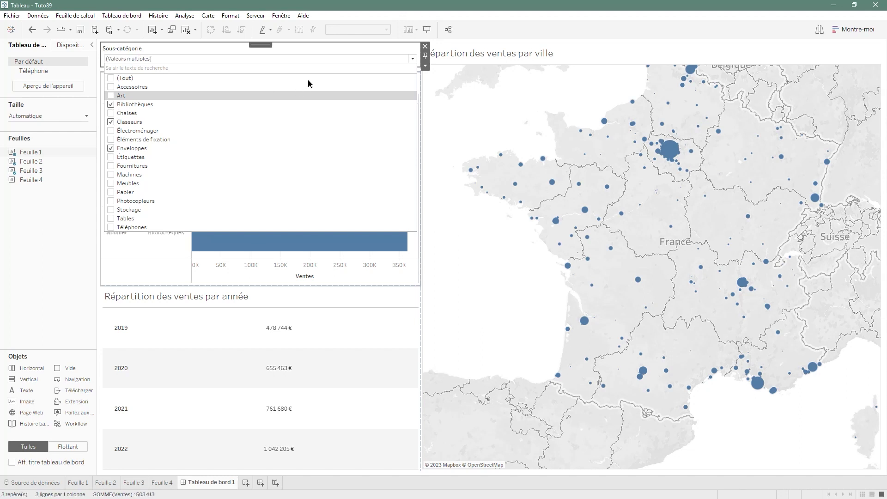
pyautogui.click(412, 59)
pyautogui.click(412, 60)
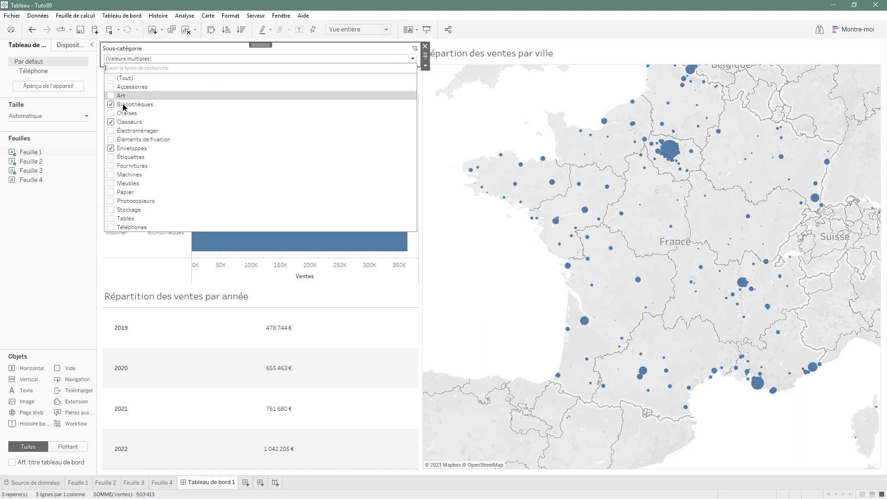
pyautogui.click(111, 87)
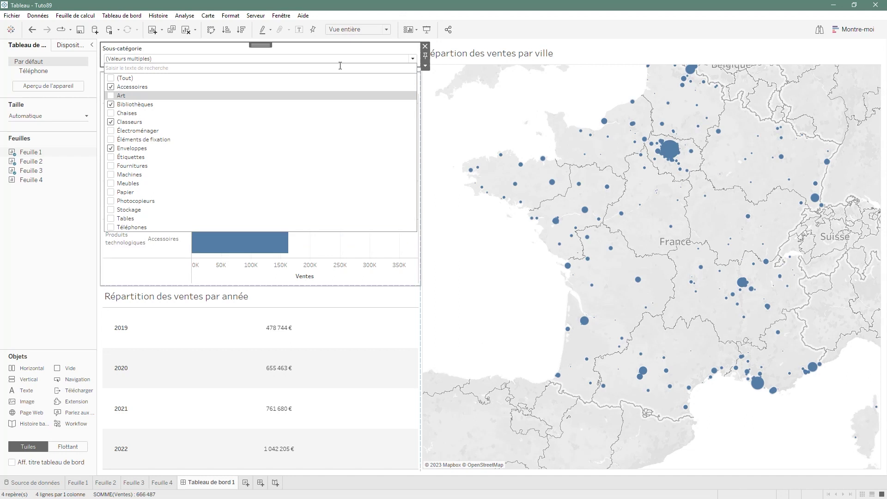
pyautogui.click(414, 60)
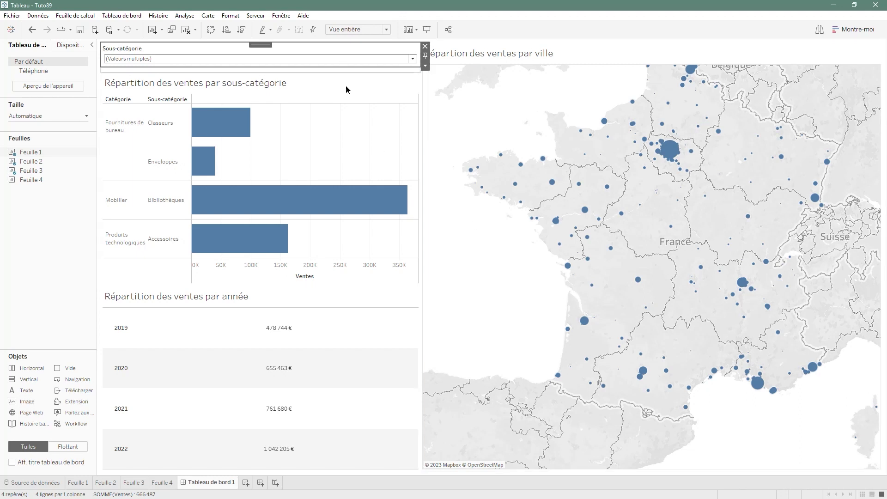
# Apply the Sous-catégorie filter to all worksheets that use this data source (Toutes celles qui utilisent cette source de données)
pyautogui.click(375, 89)
pyautogui.click(425, 96)
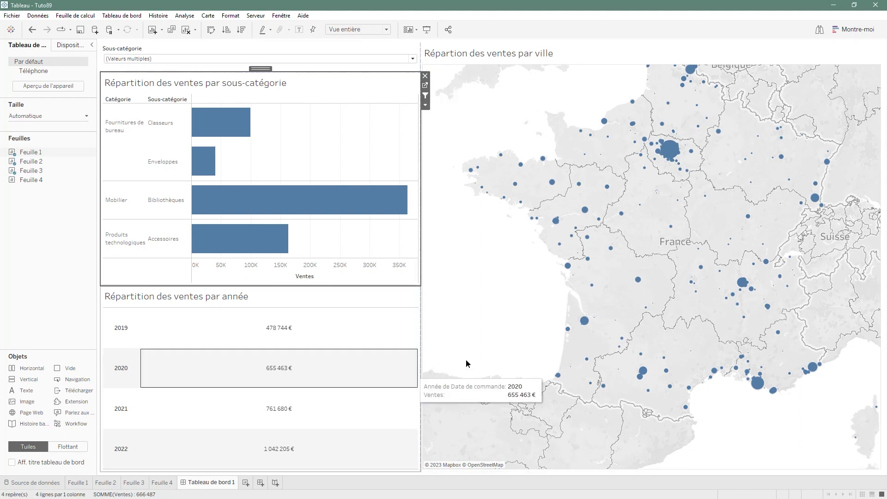
pyautogui.click(231, 51)
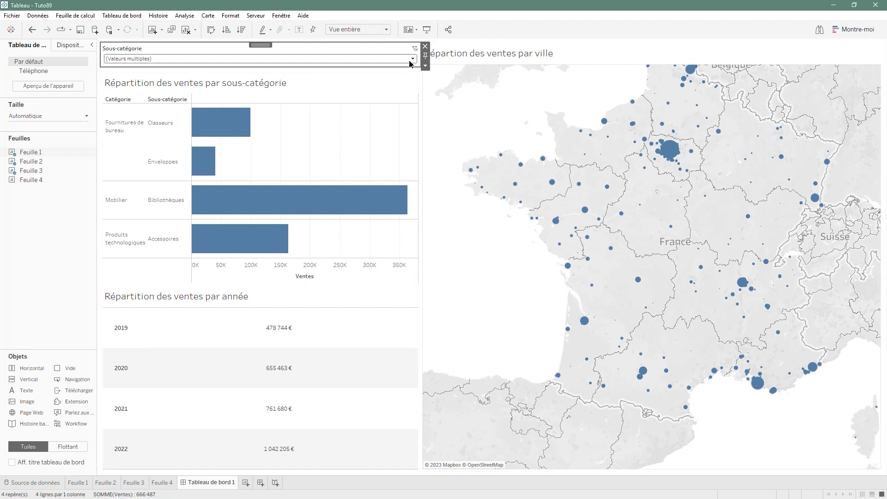
pyautogui.click(425, 66)
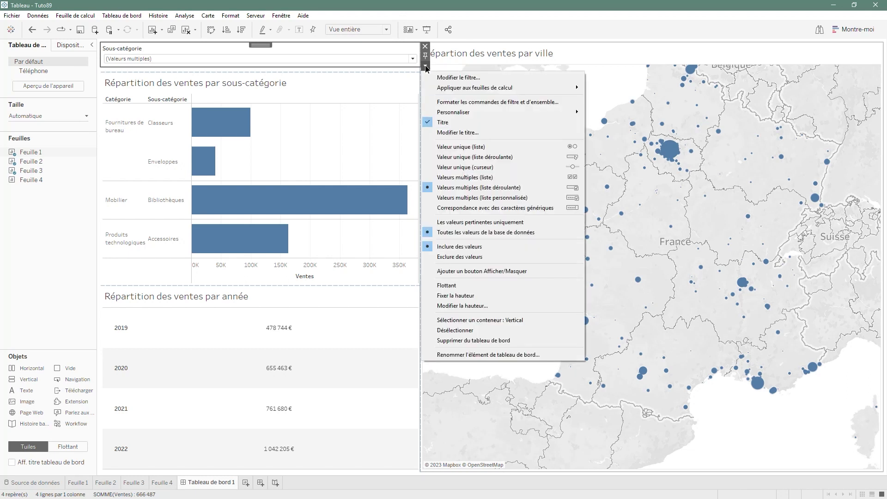
pyautogui.moveTo(455, 88)
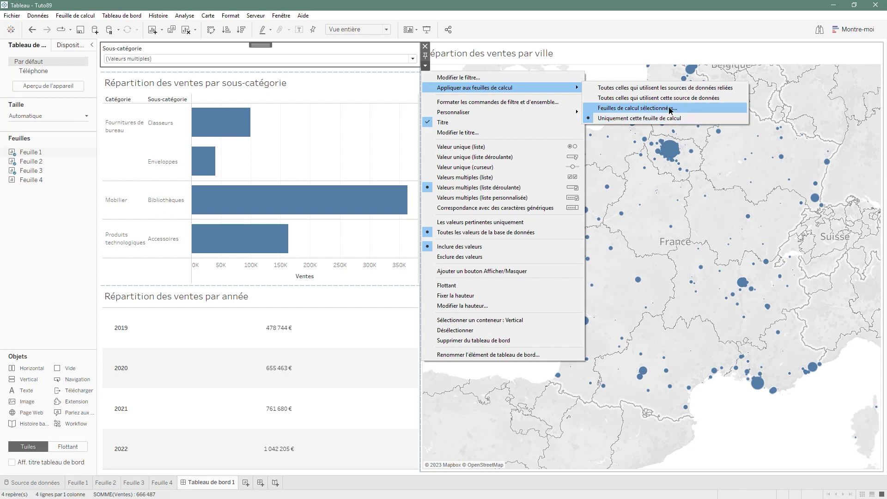
pyautogui.click(694, 98)
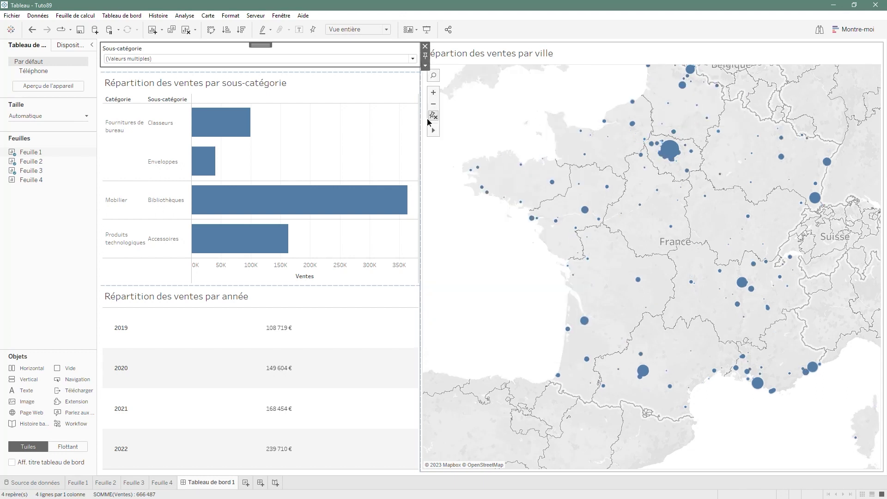
# Add Machines, Meubles, Stockage and Téléphones to the Sous-catégorie filter selection
pyautogui.click(341, 59)
pyautogui.click(111, 175)
pyautogui.click(110, 184)
pyautogui.click(111, 209)
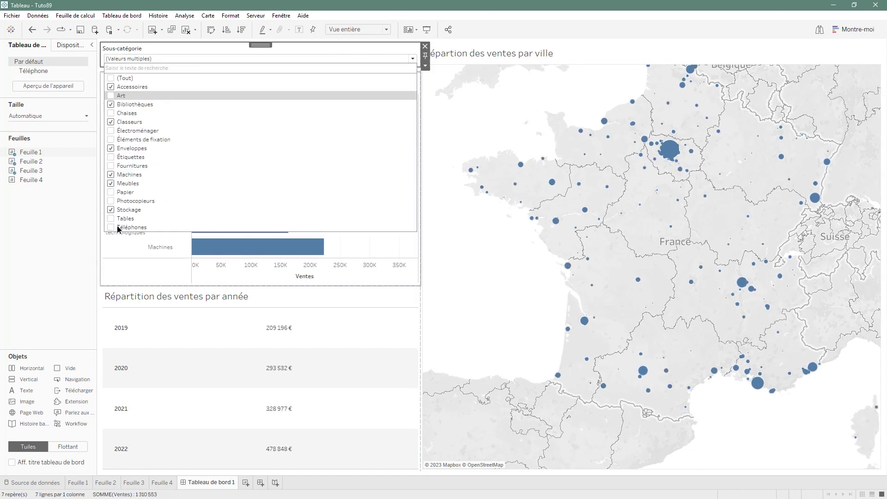
pyautogui.click(111, 227)
# Reset the Sous-catégorie filter to (Tout) and select the sub-category sales chart
pyautogui.click(111, 78)
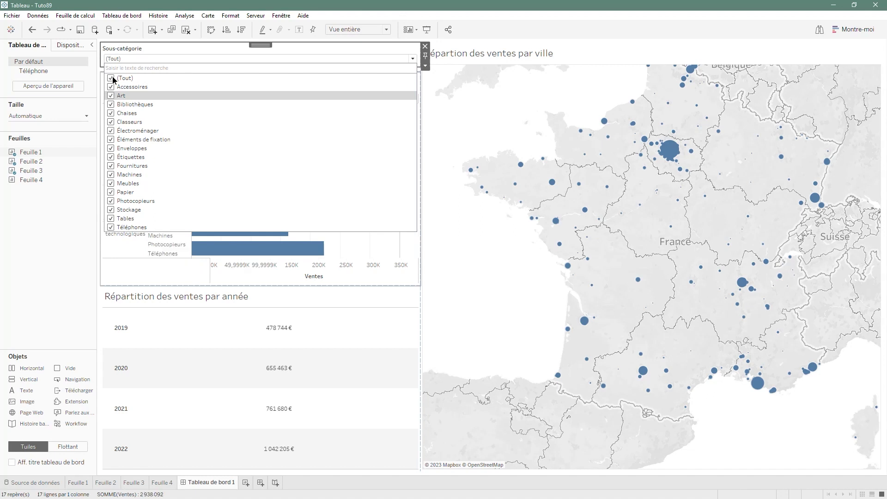
pyautogui.click(233, 60)
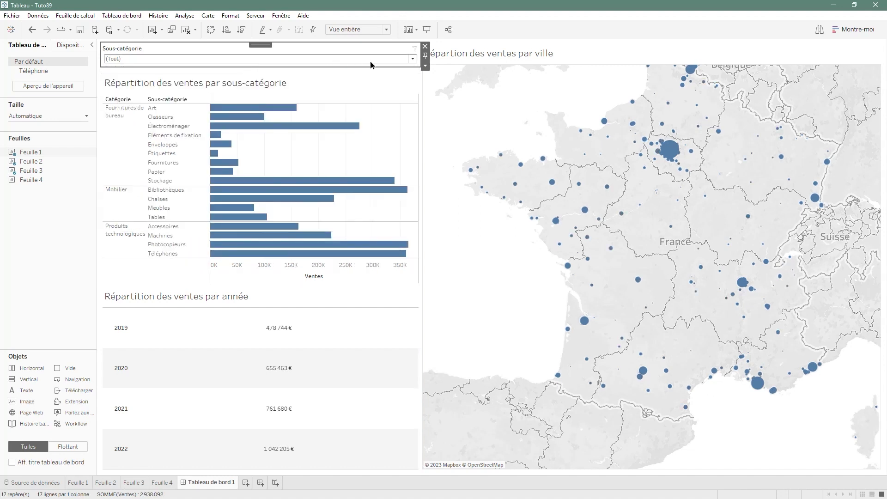
pyautogui.click(367, 84)
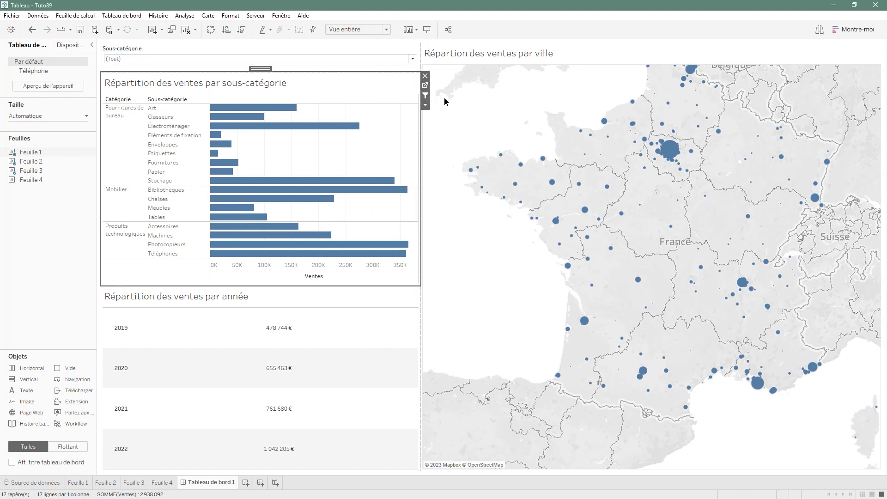
# Add a Catégorie filter to the dashboard from the sub-category sales chart
pyautogui.click(425, 109)
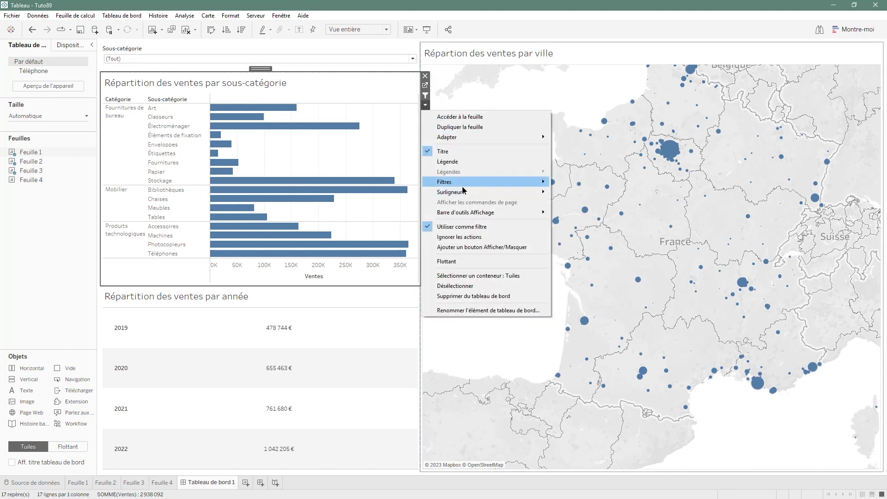
pyautogui.moveTo(471, 184)
pyautogui.click(604, 198)
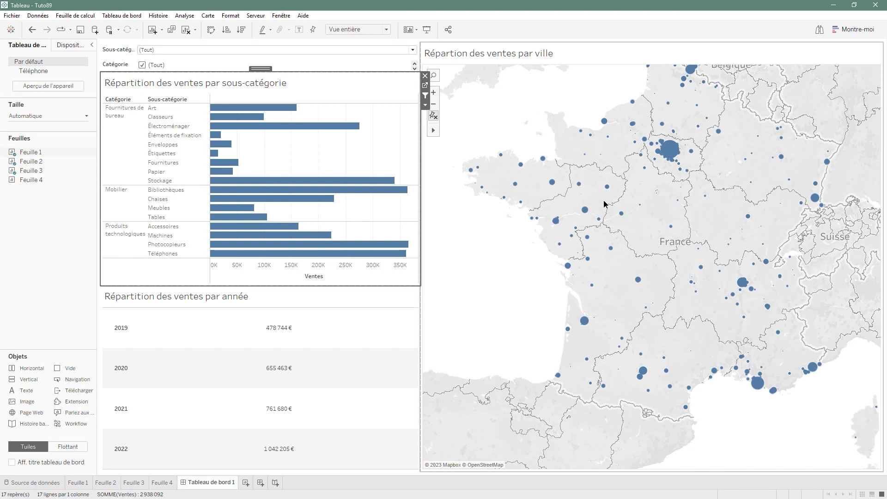
# Change the Catégorie filter to Valeurs multiples (liste déroulante) and move it into its own column before the Sous-catégorie filter and charts
pyautogui.click(121, 68)
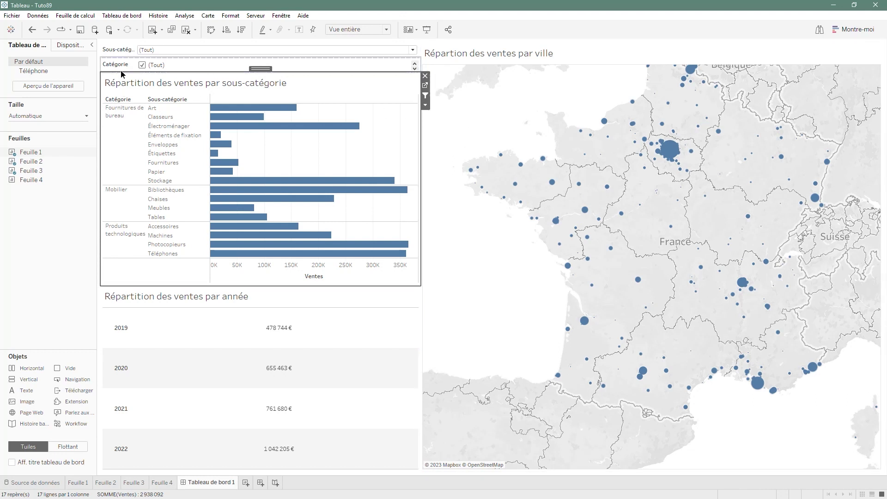
pyautogui.click(425, 80)
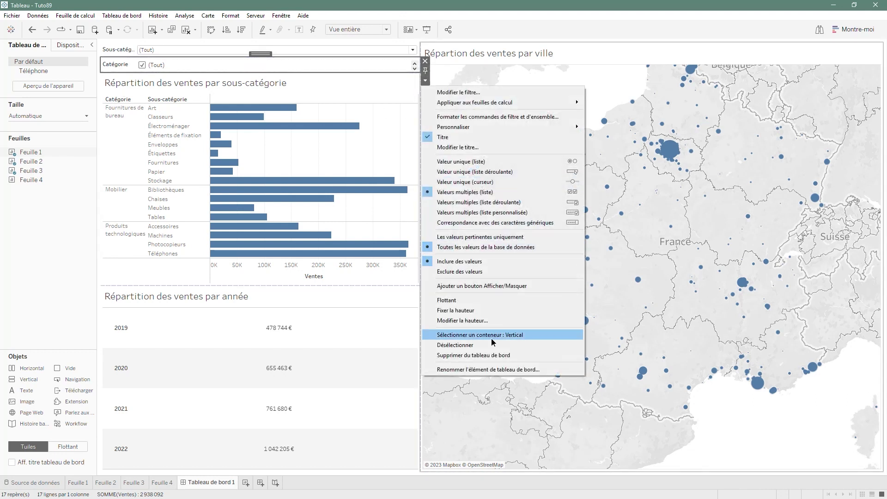
pyautogui.click(508, 203)
pyautogui.moveTo(260, 53); pyautogui.dragTo(113, 53)
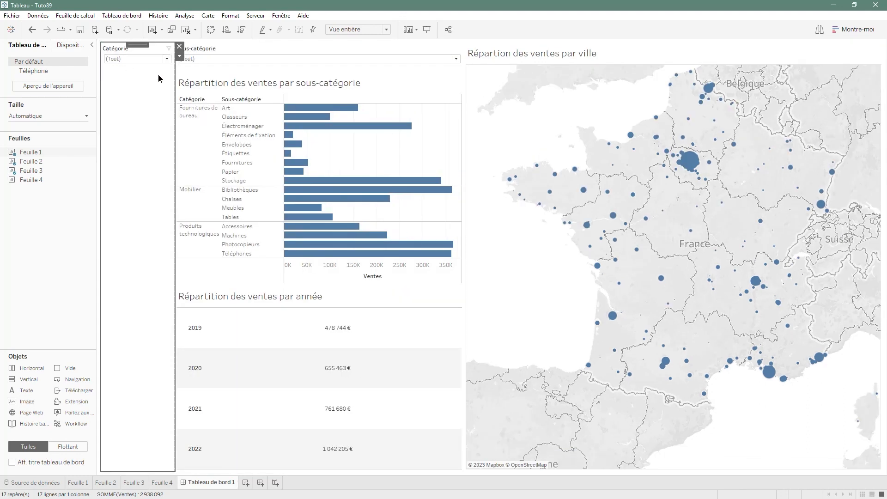
# Restrict the Catégorie filter to Fournitures de bureau only
pyautogui.click(154, 58)
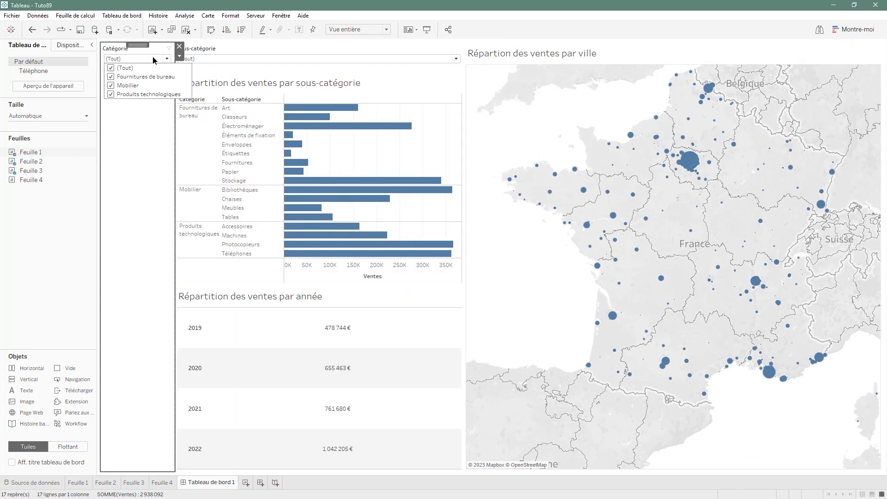
pyautogui.click(111, 68)
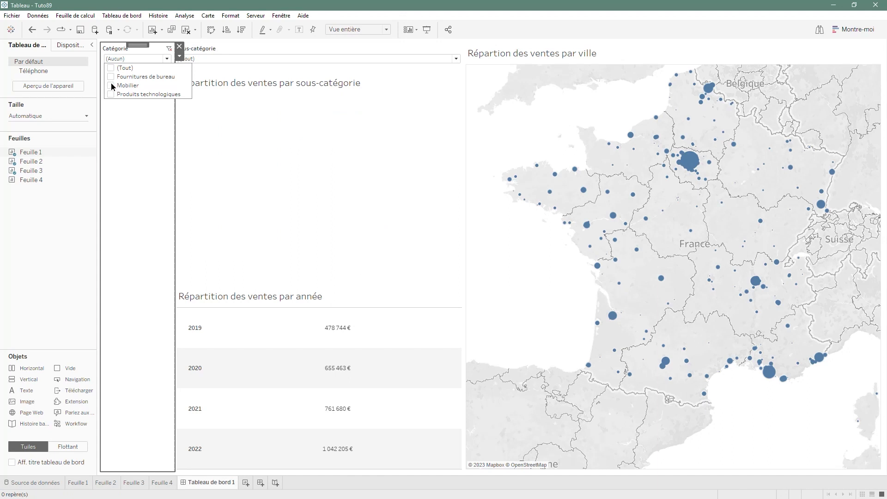
pyautogui.click(111, 78)
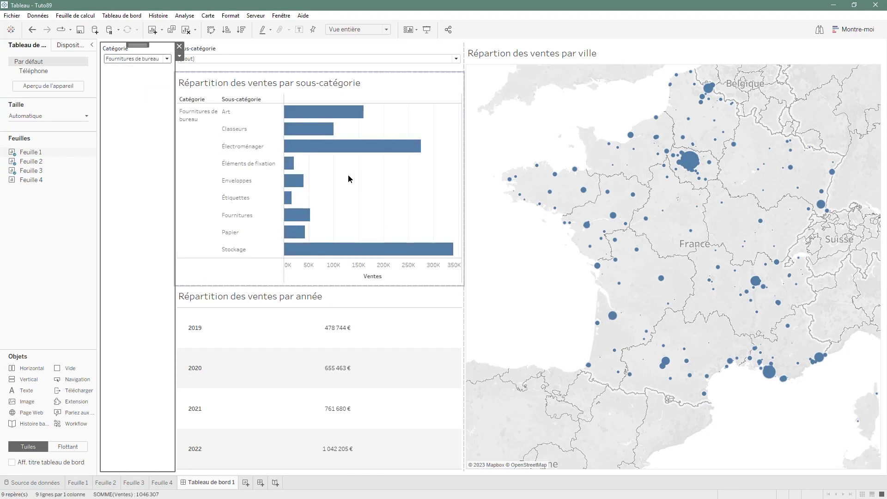
pyautogui.moveTo(292, 226)
# Examine which values the Sous-catégorie filter offers compared with the selected category
pyautogui.click(229, 60)
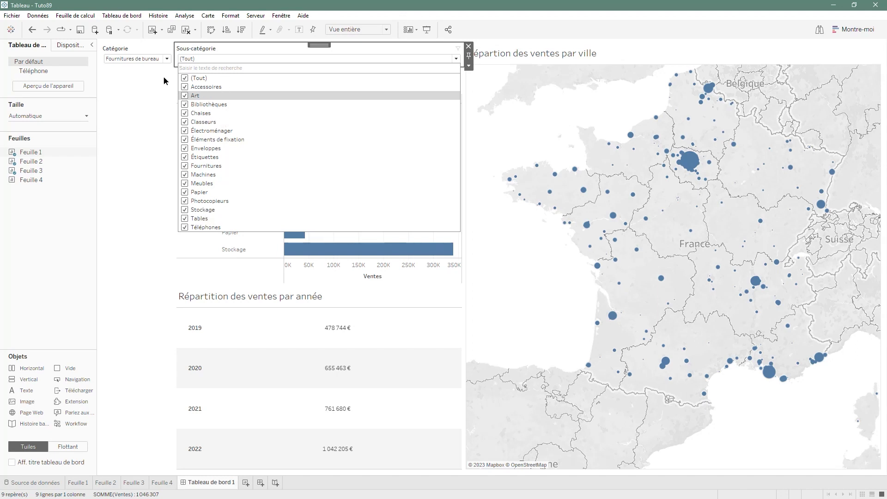
pyautogui.click(111, 111)
pyautogui.click(252, 165)
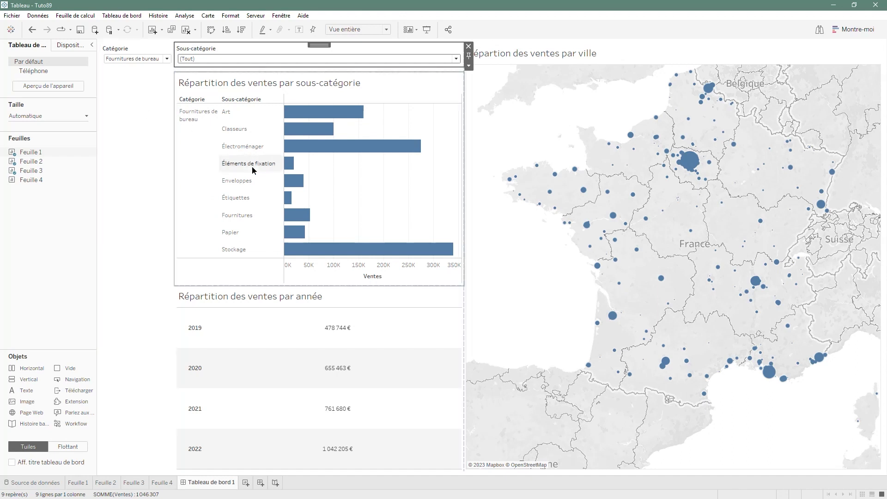
pyautogui.click(241, 61)
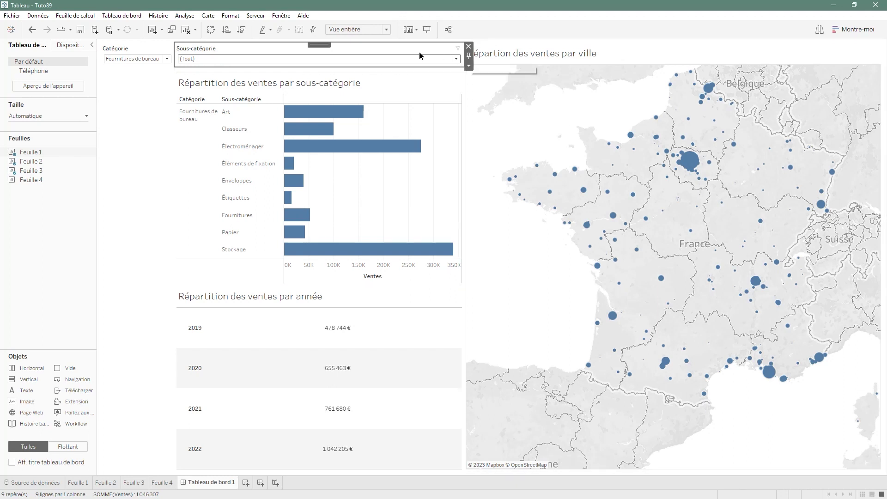
pyautogui.click(157, 58)
pyautogui.click(140, 59)
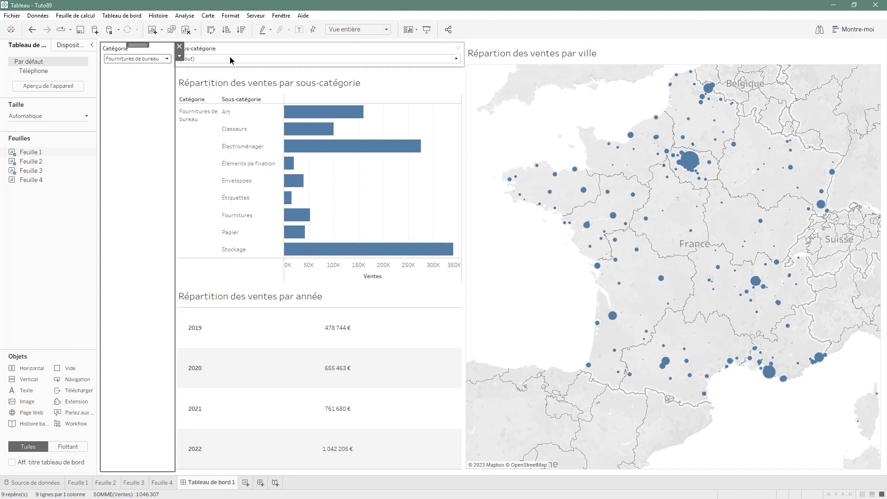
# Set the Sous-catégorie filter to show Les valeurs pertinentes uniquement and check its list of values
pyautogui.click(399, 48)
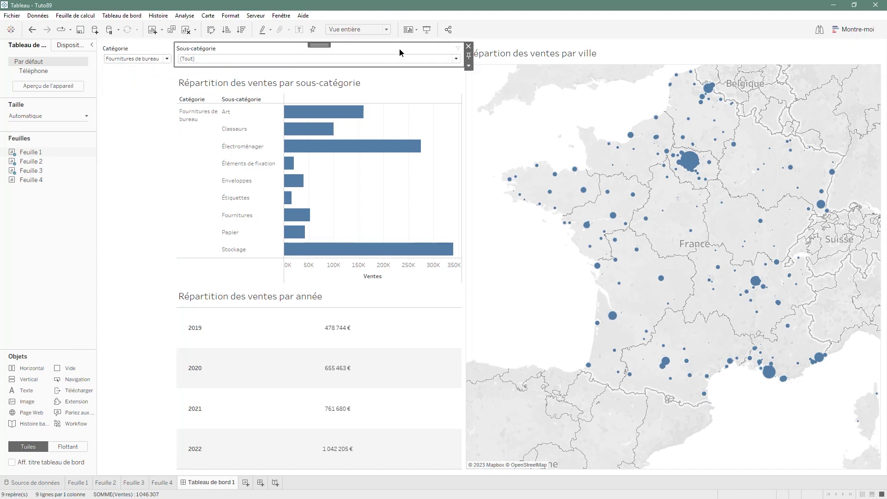
pyautogui.click(468, 67)
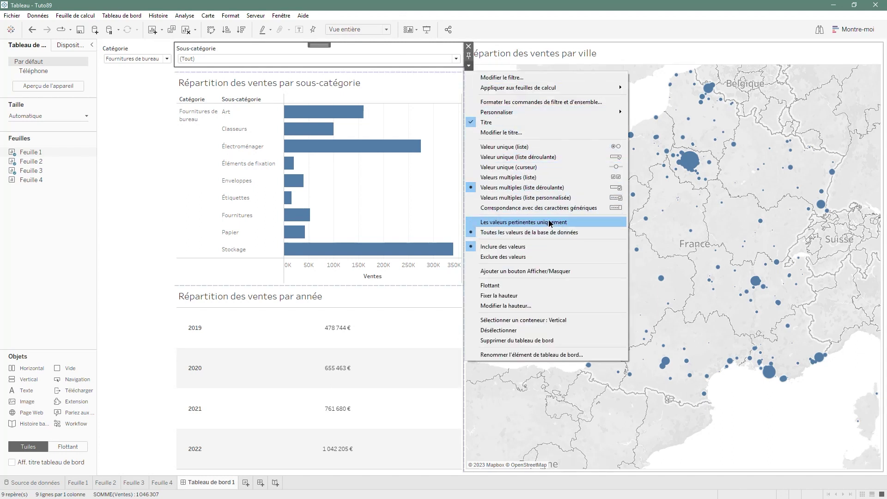
pyautogui.click(592, 226)
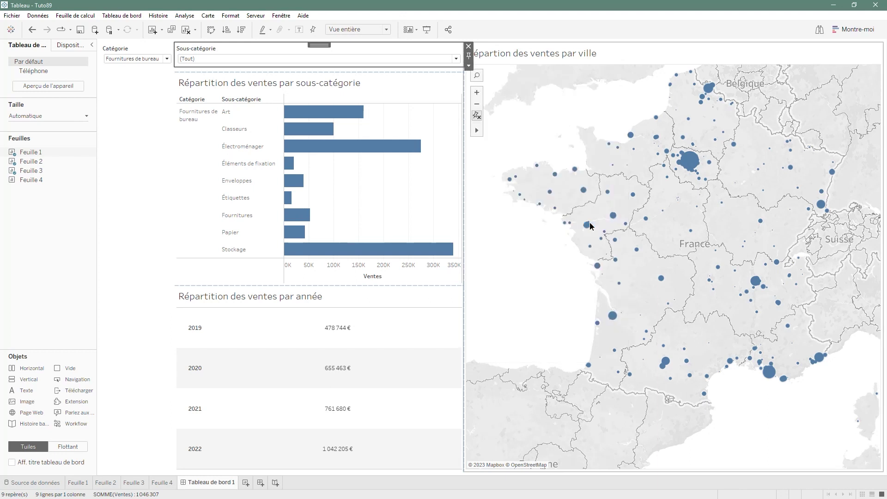
pyautogui.click(443, 60)
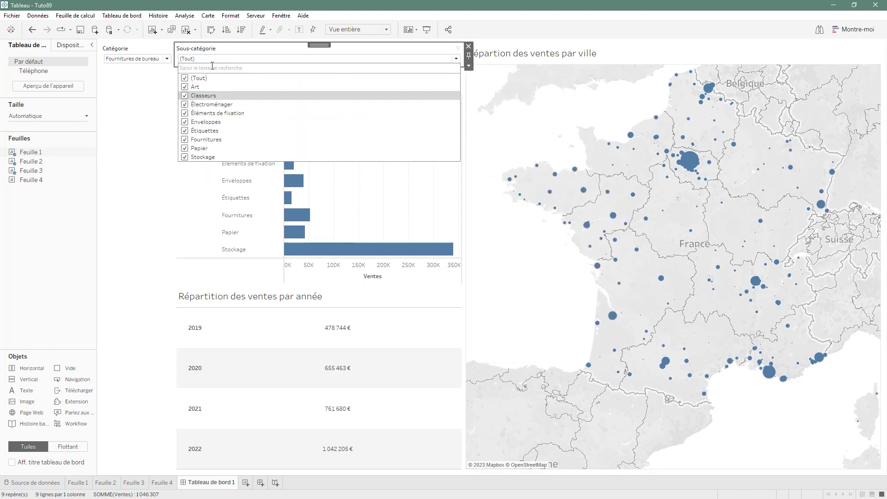
pyautogui.click(234, 60)
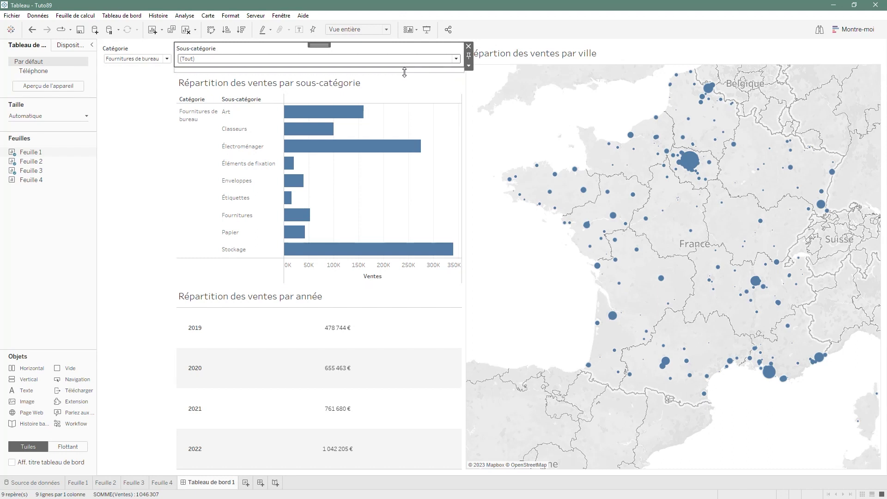
# Open the options of the sub-category sales chart
pyautogui.click(455, 99)
pyautogui.click(468, 105)
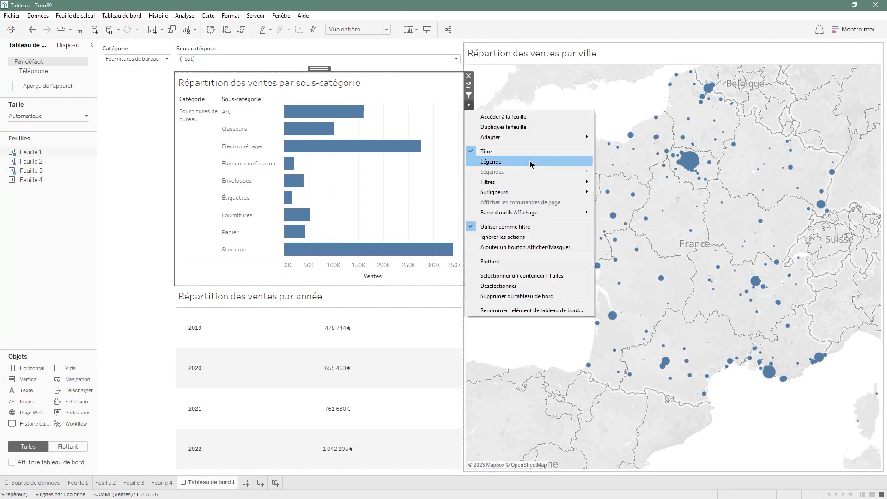